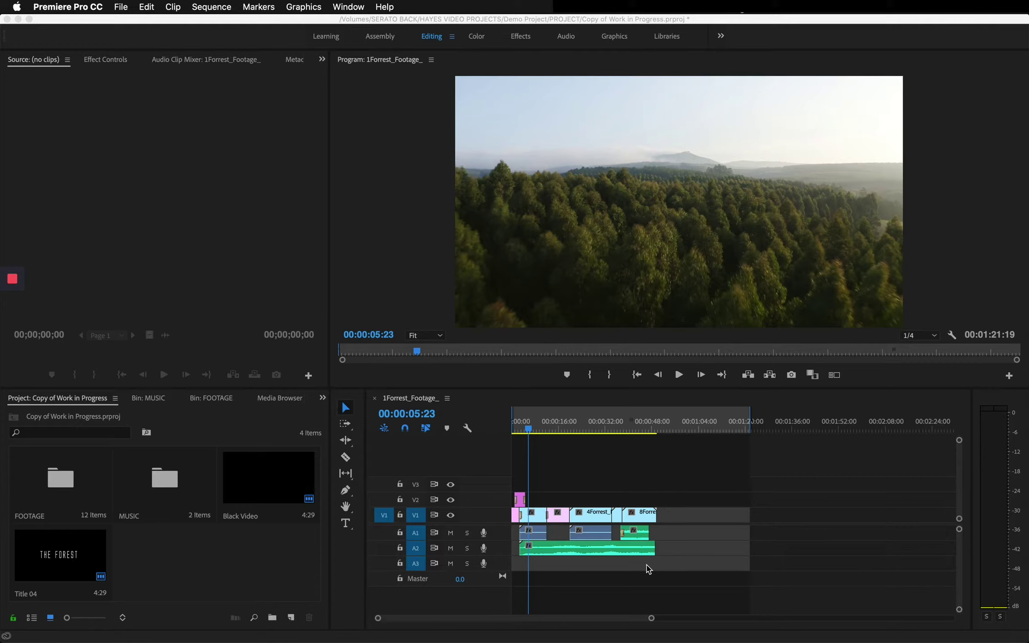
Mark an In point at the very start of the 1Forrest_Footage_ sequence
{"action": "left_click_drag", "start_coordinate": [514, 431], "coordinate": [495, 435]}
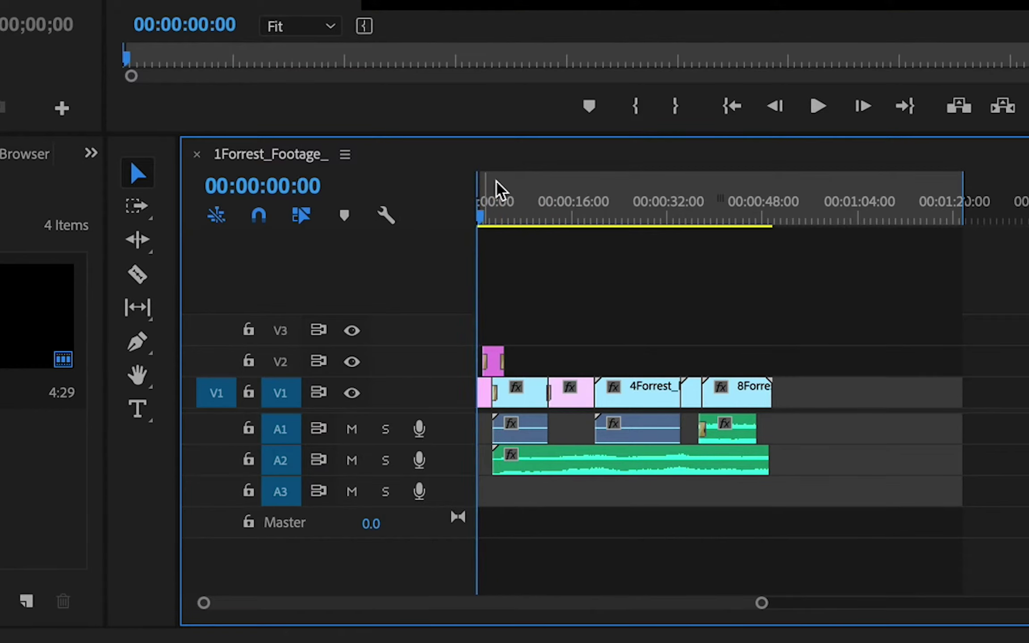
{"action": "left_click", "coordinate": [634, 107]}
Open the media export settings for the sequence and choose the H.264 format
{"action": "left_click", "coordinate": [121, 7]}
{"action": "mouse_move", "coordinate": [188, 333]}
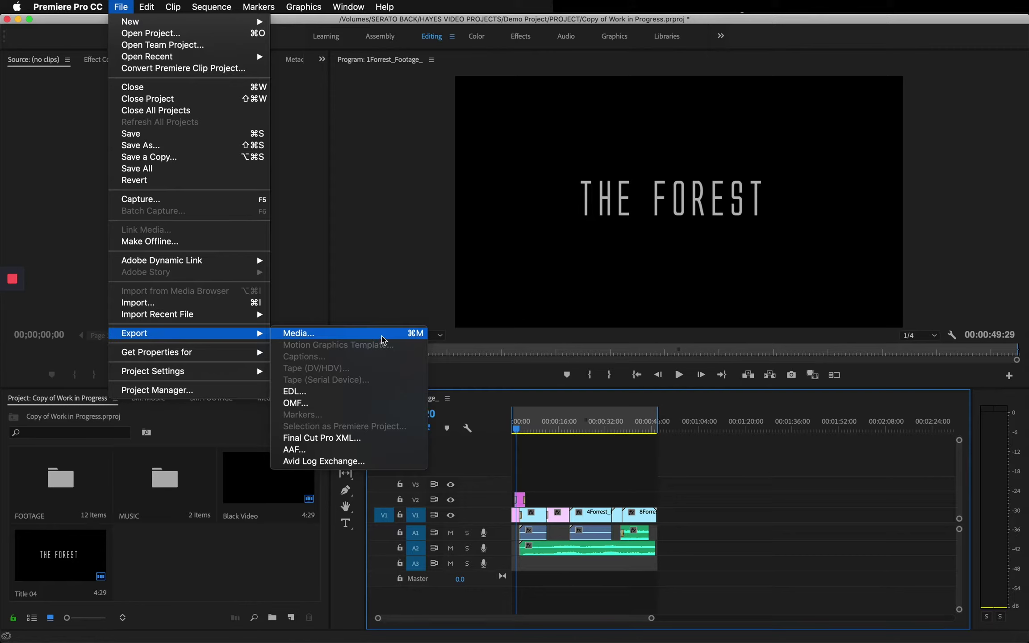
{"action": "left_click", "coordinate": [383, 336]}
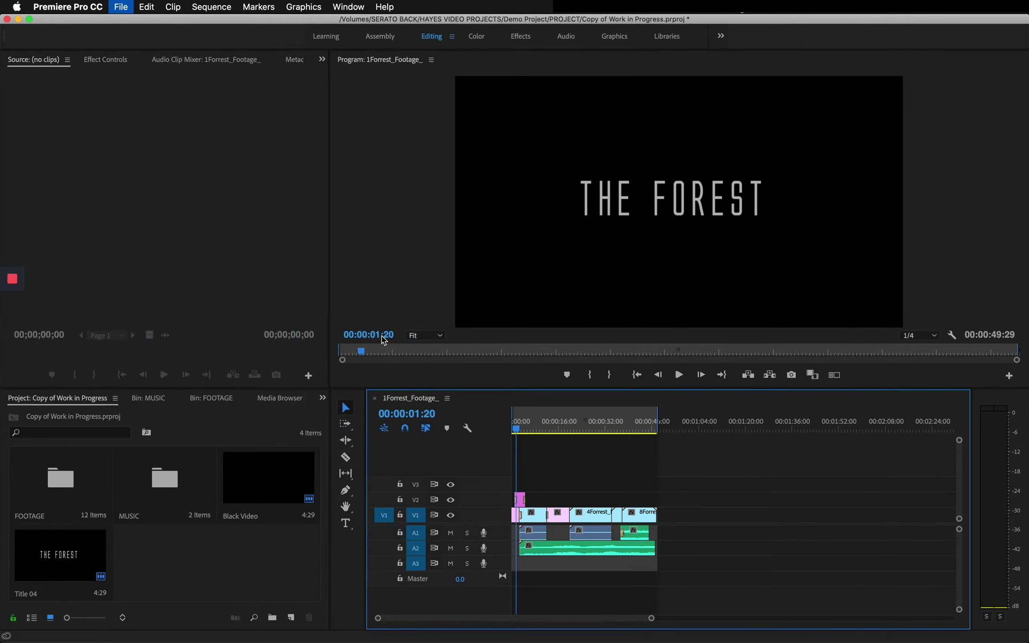
{"action": "left_click", "coordinate": [882, 83]}
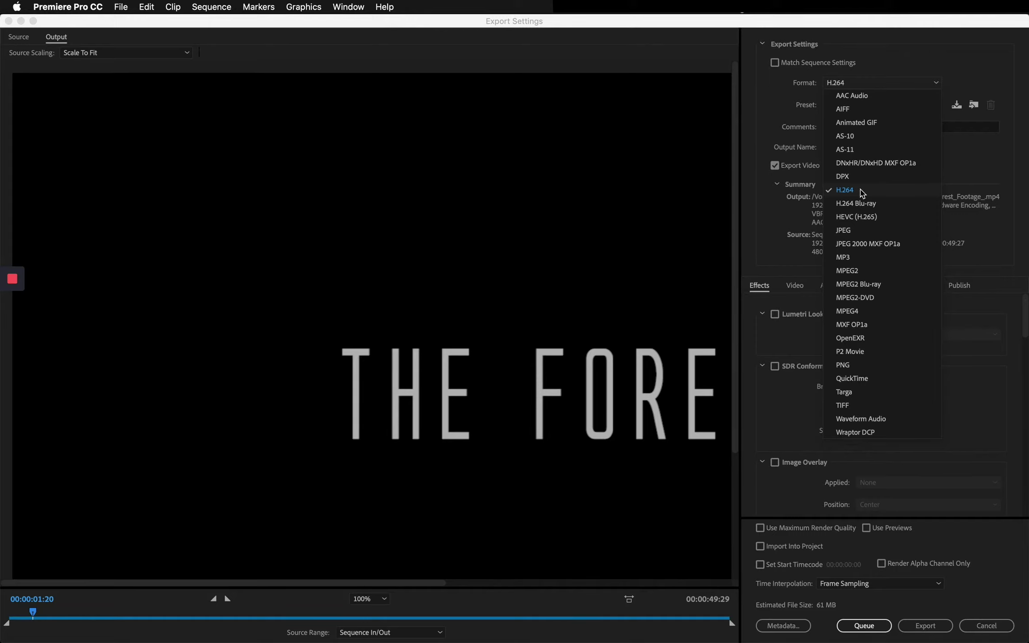
{"action": "left_click", "coordinate": [862, 191]}
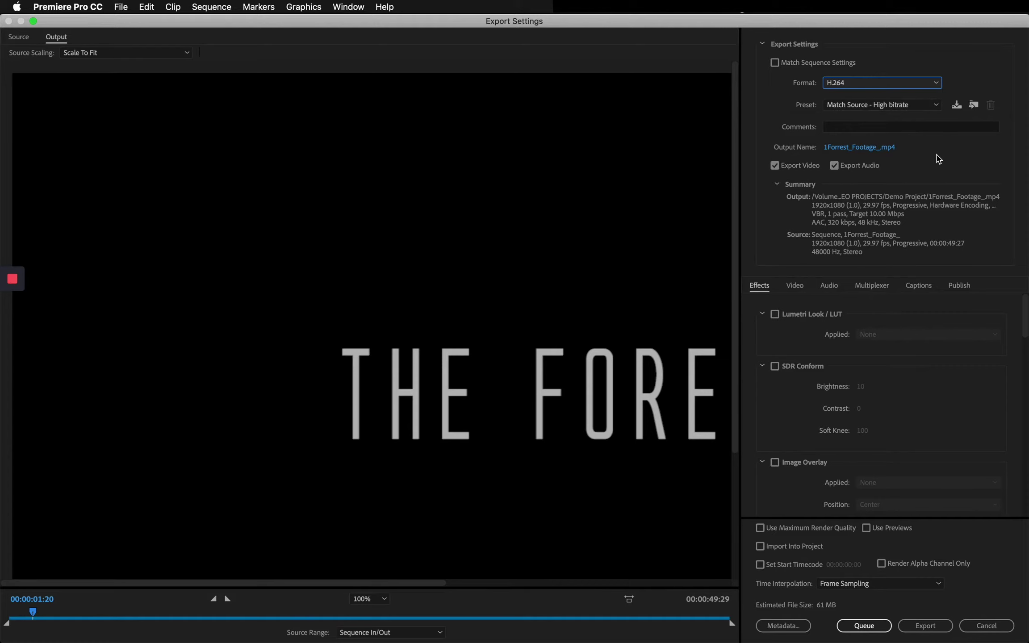
Change the export's output file name to The_Forest
{"action": "left_click", "coordinate": [867, 148]}
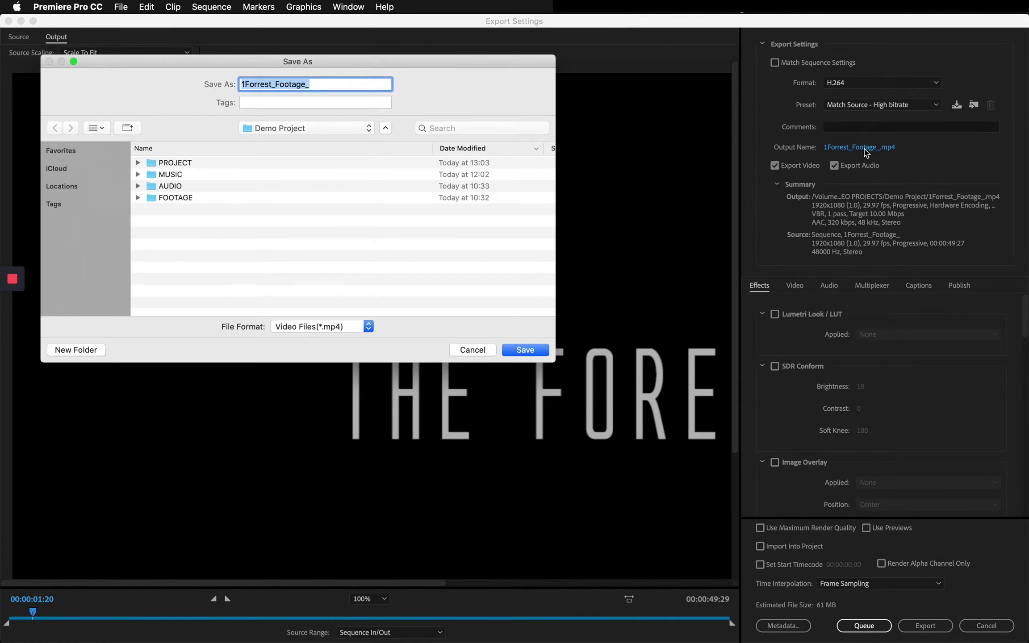
{"action": "type", "text": "The"}
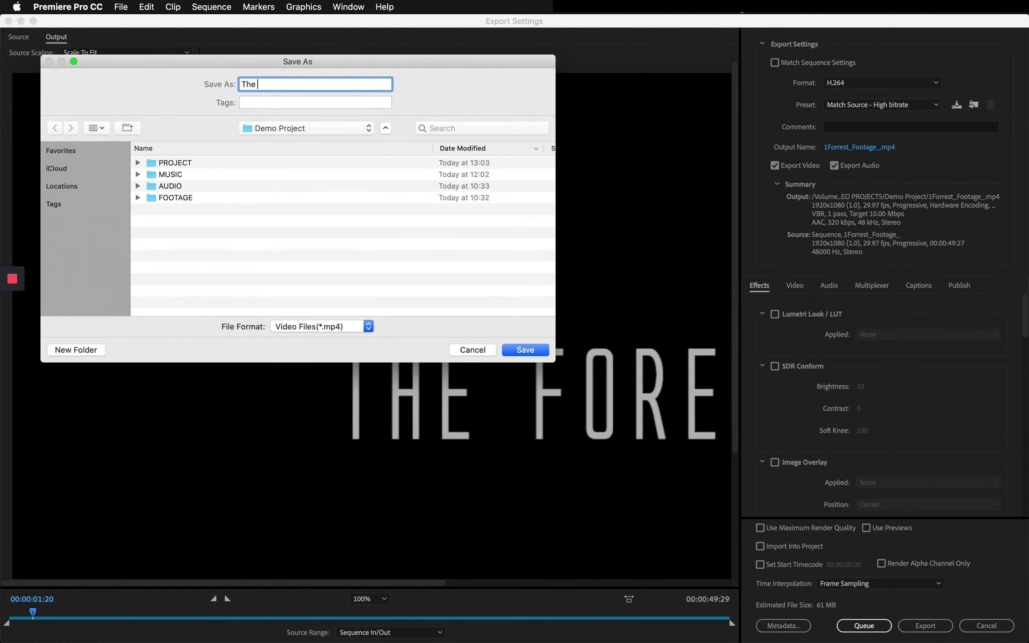
{"action": "key", "text": "BackSpace"}
{"action": "type", "text": "_Forest"}
Create a folder named RENDERS inside Demo Project and save the output file location there
{"action": "left_click", "coordinate": [78, 348]}
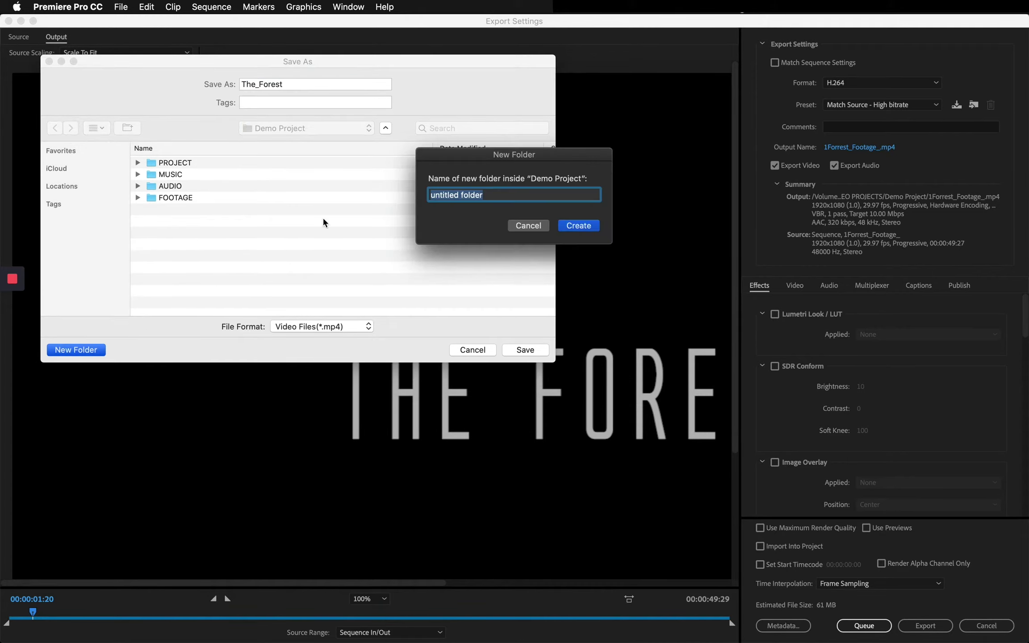
{"action": "type", "text": "Renders"}
{"action": "key", "text": "BackSpace"}
{"action": "key", "text": "BackSpace"}
{"action": "key", "text": "BackSpace"}
{"action": "key", "text": "BackSpace"}
{"action": "key", "text": "BackSpace"}
{"action": "key", "text": "BackSpace"}
{"action": "type", "text": "ENDERS"}
{"action": "left_click", "coordinate": [578, 228]}
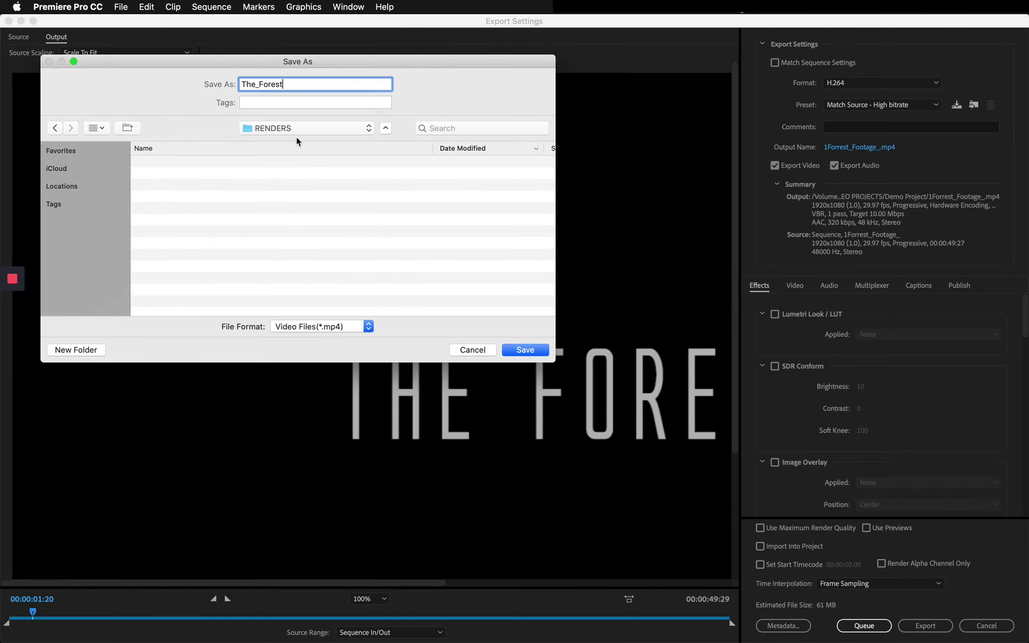
{"action": "left_click", "coordinate": [535, 351]}
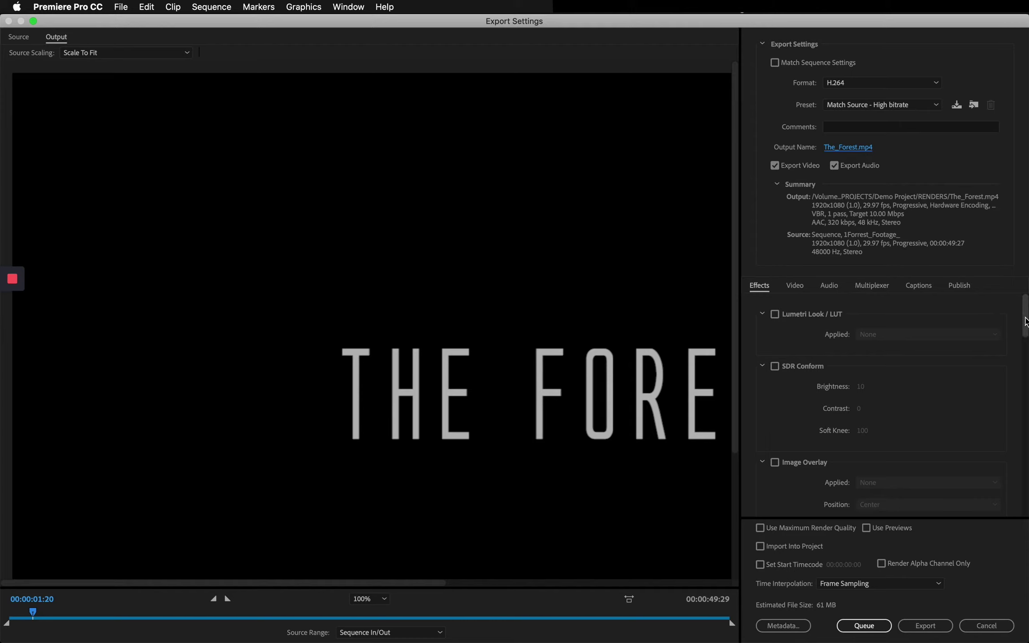
Enable Use Maximum Render Quality and export the video immediately with the current settings
{"action": "mouse_move", "coordinate": [1026, 321]}
{"action": "left_mouse_down"}
{"action": "mouse_move", "coordinate": [1026, 386]}
{"action": "mouse_move", "coordinate": [1023, 299]}
{"action": "left_mouse_up"}
{"action": "left_click", "coordinate": [809, 530]}
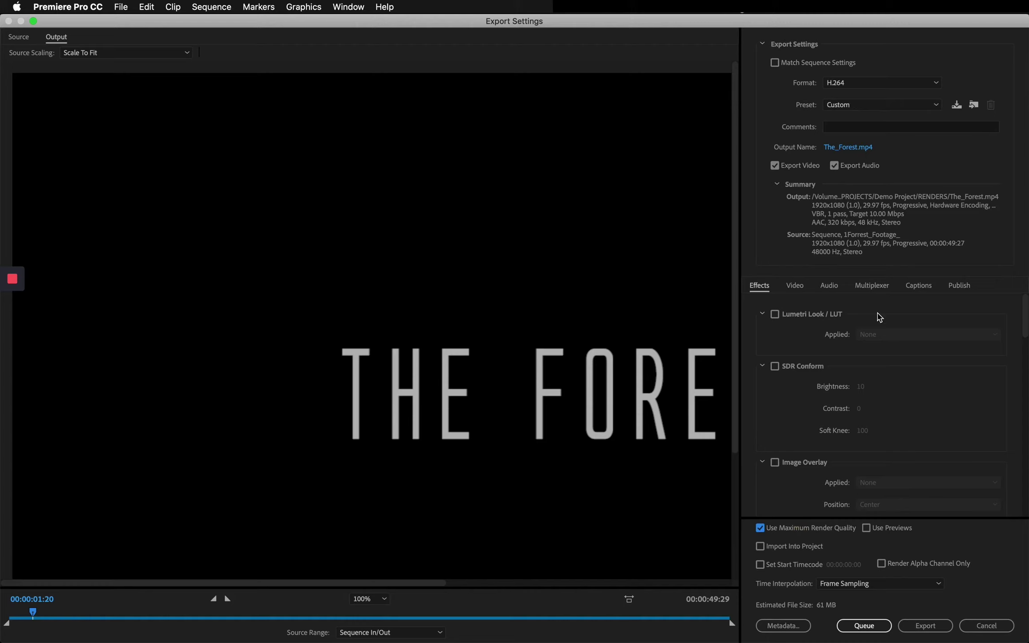
{"action": "scroll", "coordinate": [863, 440], "scroll_direction": "down", "scroll_amount": 5}
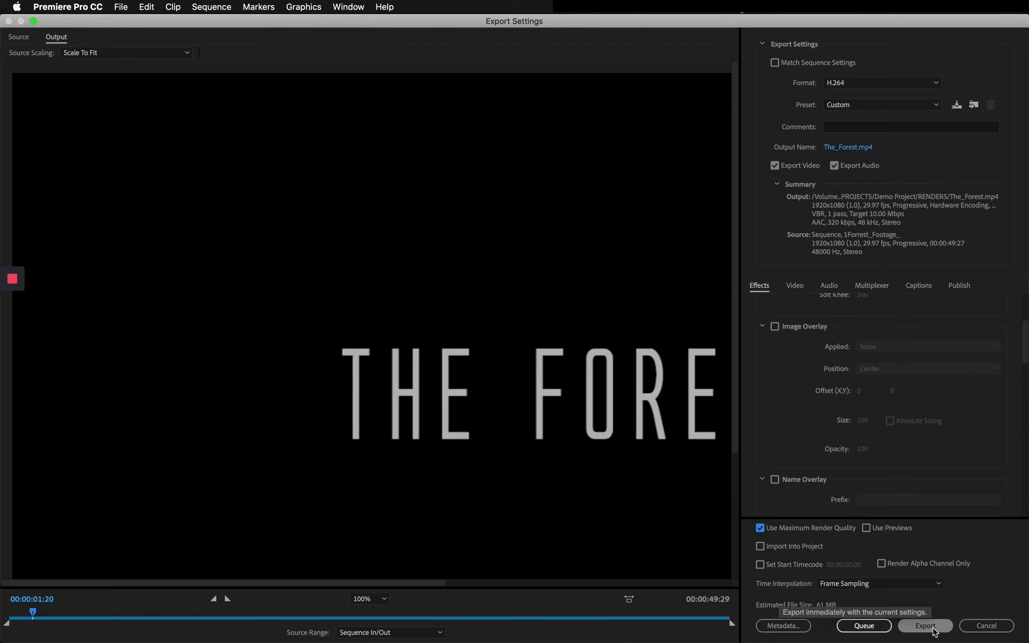
{"action": "left_click", "coordinate": [934, 628]}
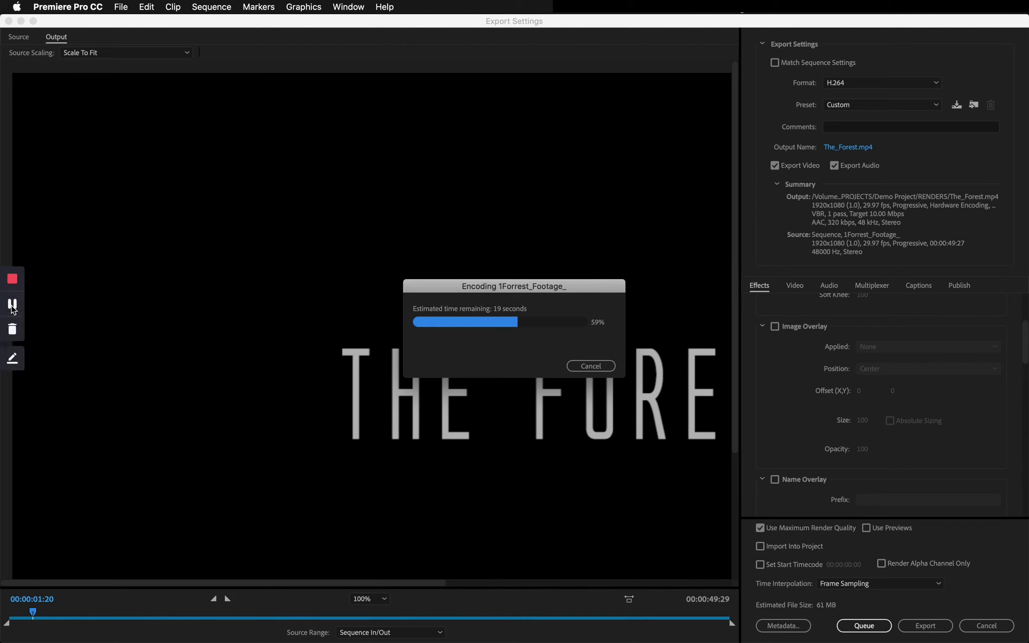
{"action": "left_click", "coordinate": [13, 308]}
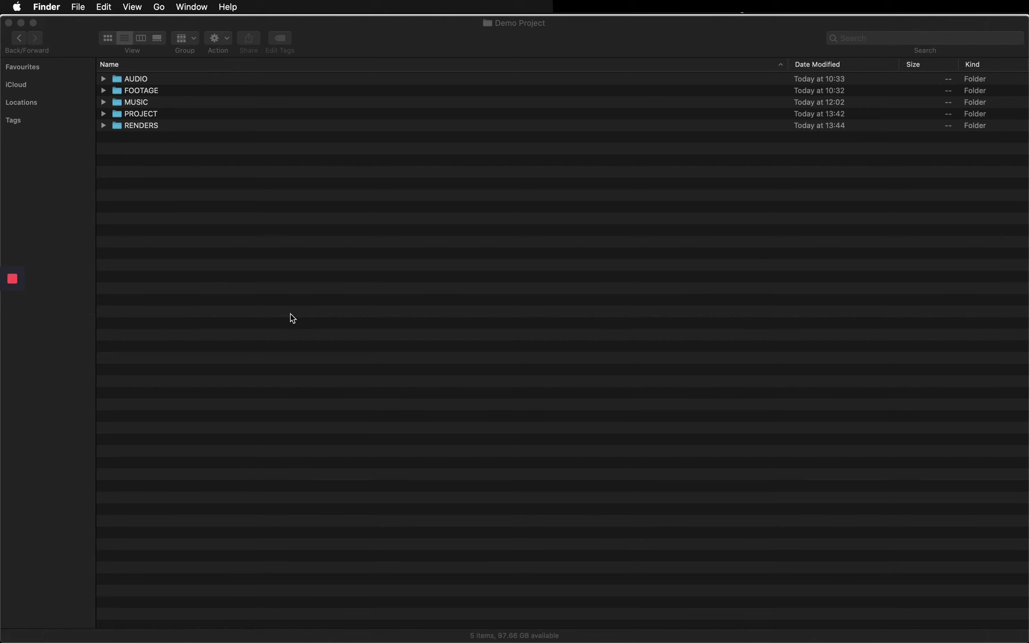
In Finder, expand the RENDERS folder and preview The_Forest.mp4, closing the preview when done
{"action": "left_click", "coordinate": [103, 126]}
{"action": "left_click", "coordinate": [104, 126]}
{"action": "left_click", "coordinate": [152, 140]}
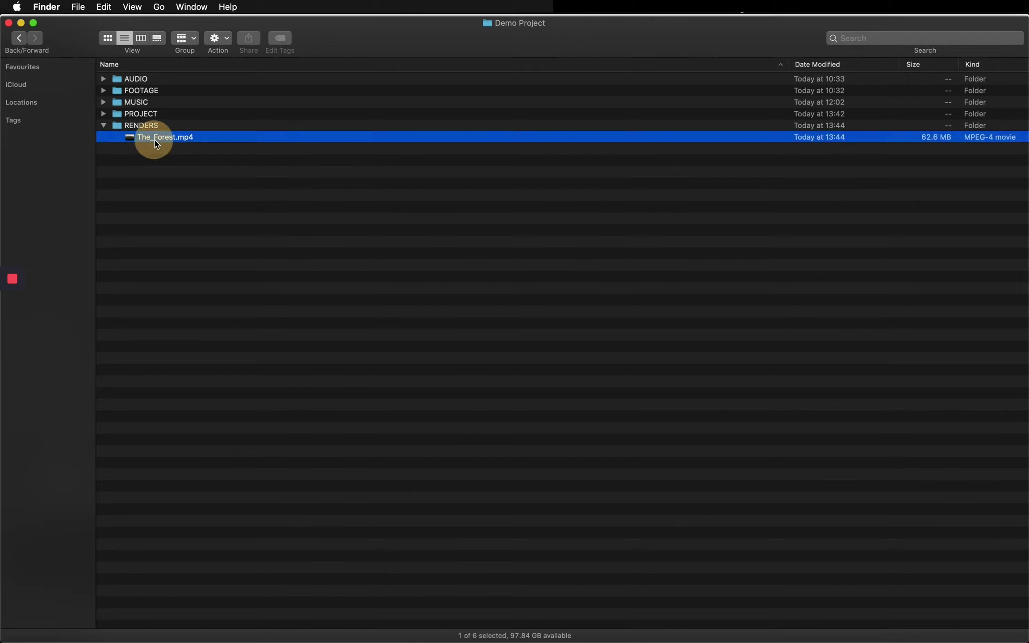
{"action": "key", "text": "space"}
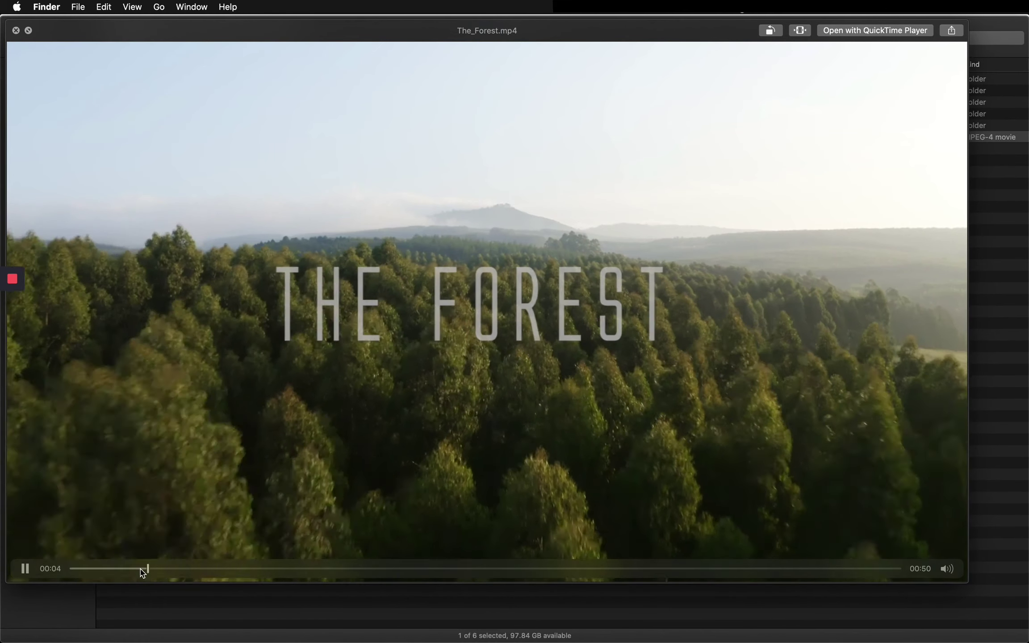
{"action": "key", "text": "space"}
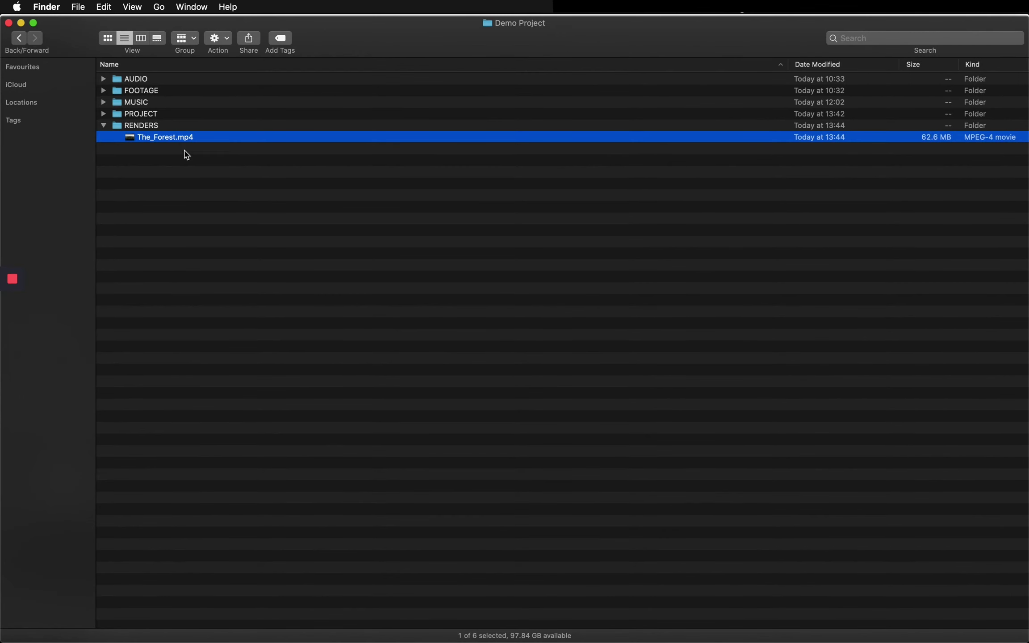